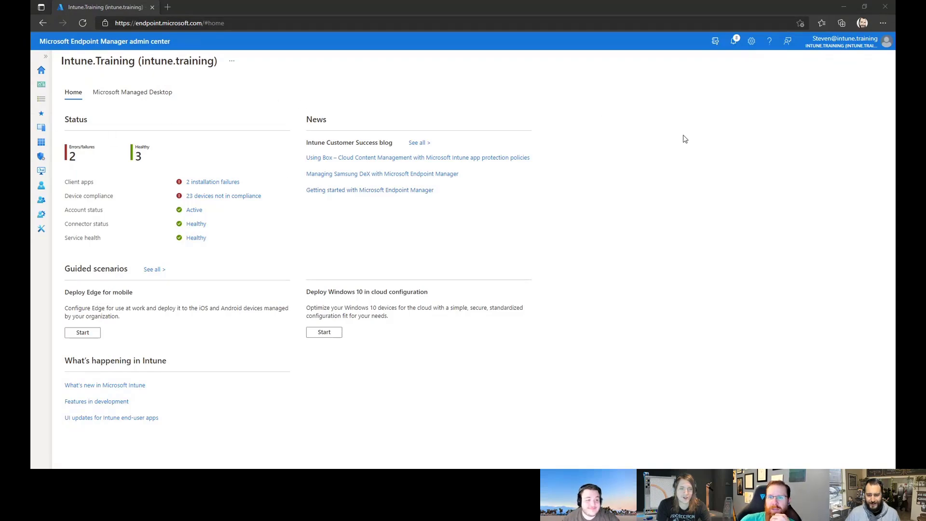
- Zoom the browser out so the portal sections fit side by side
{"action": "key", "text": "ctrl+plus"}
{"action": "key", "text": "ctrl+plus"}
{"action": "key", "text": "ctrl+plus"}
{"action": "key", "text": "ctrl+plus"}
{"action": "key", "text": "ctrl+plus"}
{"action": "key", "text": "ctrl+plus"}
{"action": "key", "text": "ctrl+plus"}
{"action": "key", "text": "ctrl+plus"}
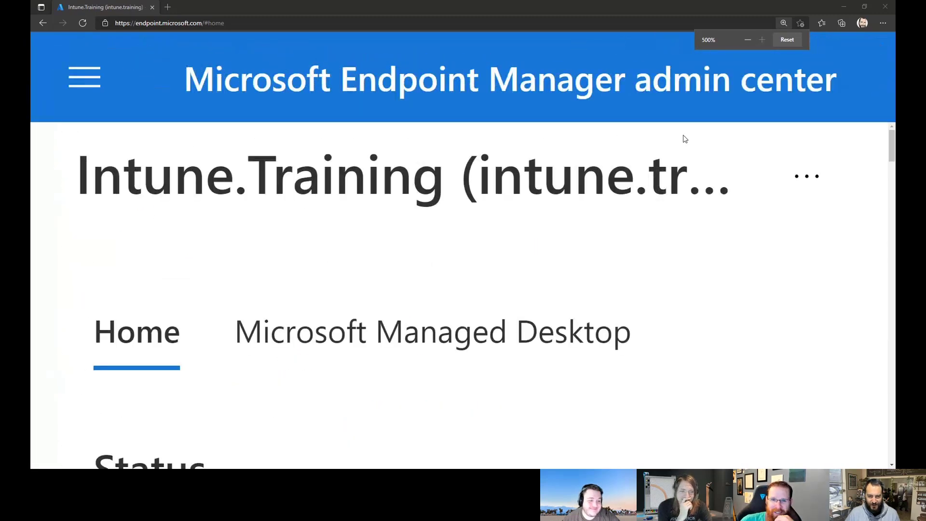
{"action": "key", "text": "ctrl+minus"}
{"action": "key", "text": "ctrl+minus"}
{"action": "key", "text": "ctrl+minus"}
{"action": "key", "text": "ctrl+minus"}
{"action": "key", "text": "ctrl+minus"}
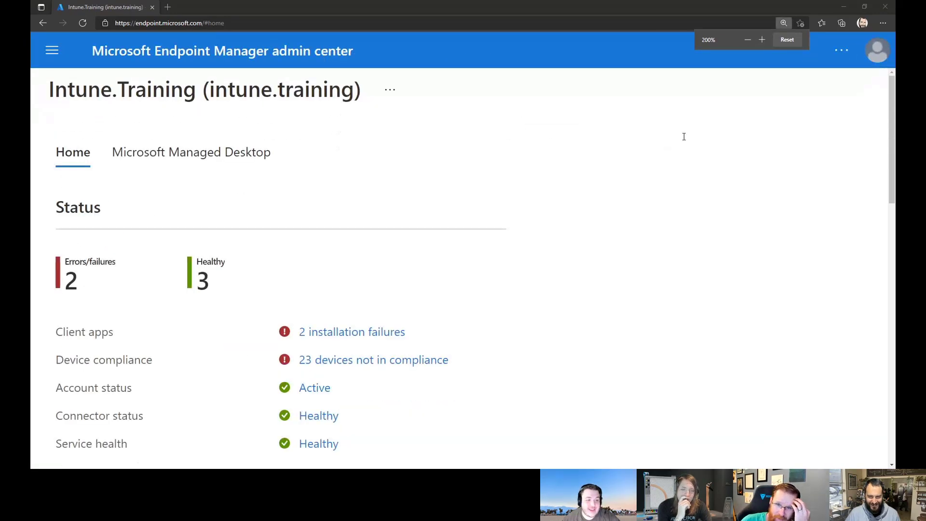
{"action": "key", "text": "ctrl+minus"}
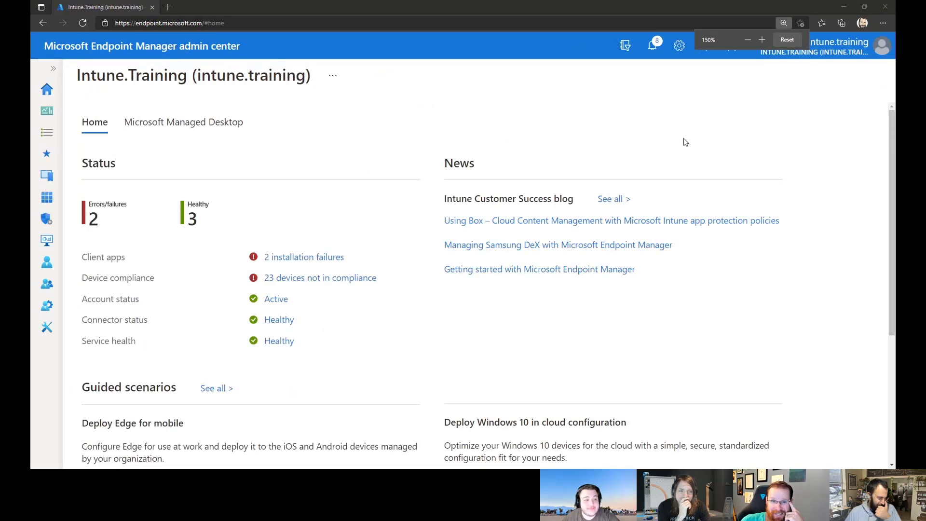
- Go from Devices to the empty Windows 10 quality updates profile list
{"action": "left_click", "coordinate": [49, 178]}
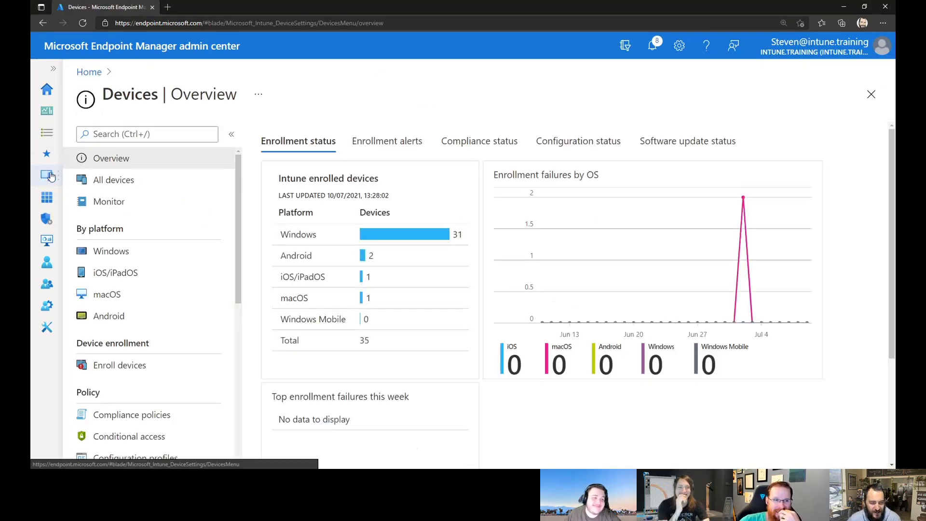
{"action": "scroll", "coordinate": [198, 241], "scroll_direction": "down", "scroll_amount": 2}
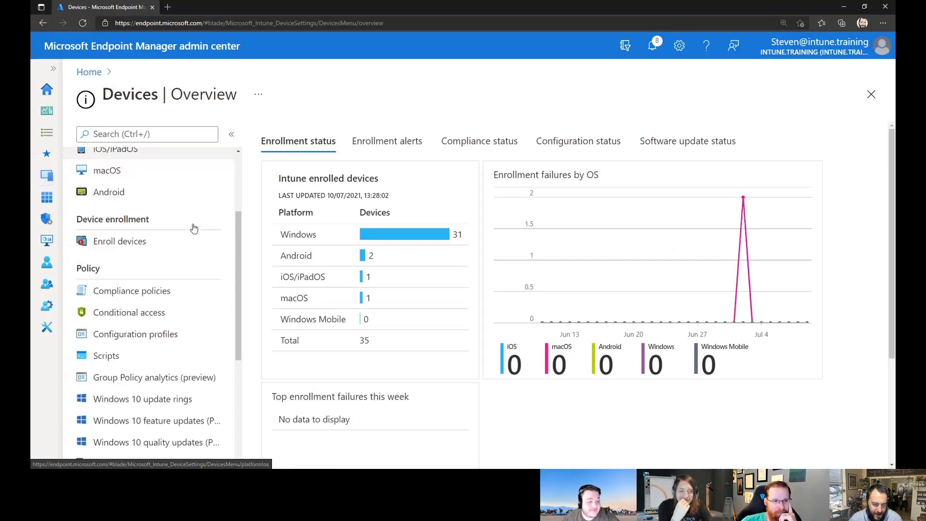
{"action": "scroll", "coordinate": [193, 228], "scroll_direction": "down", "scroll_amount": 2}
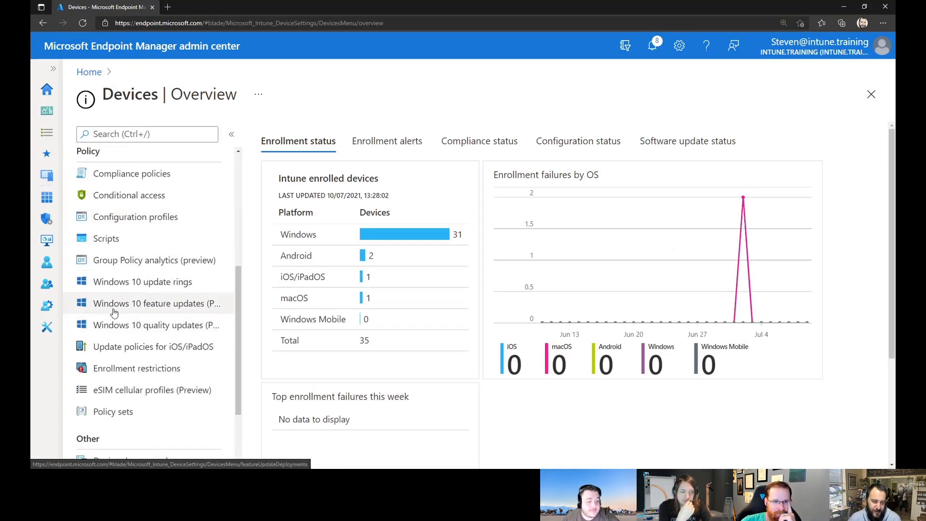
{"action": "left_click", "coordinate": [180, 309]}
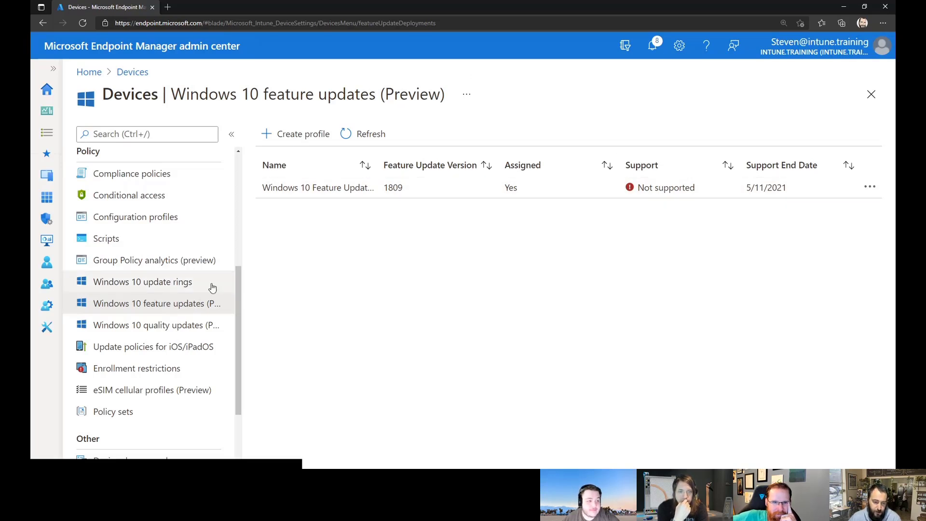
{"action": "left_click", "coordinate": [176, 323]}
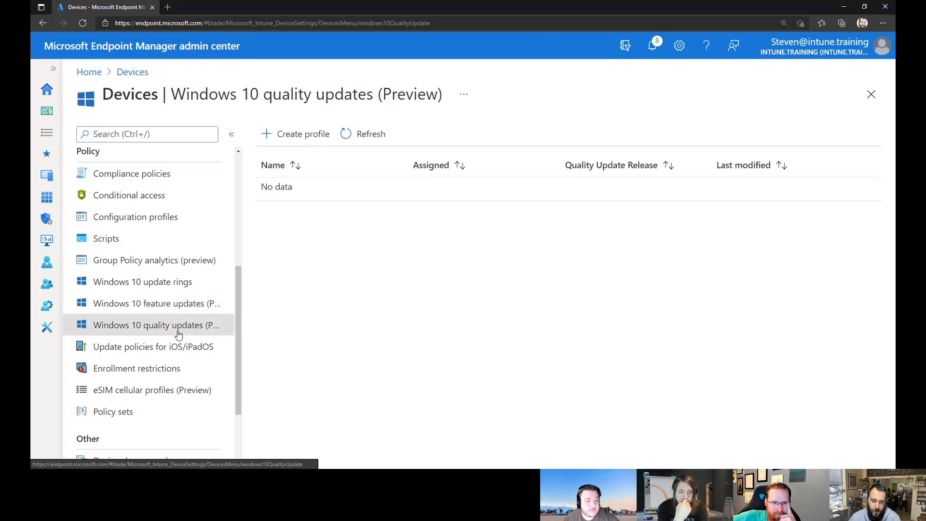
- Start a new quality update profile named 'Print Out of Band' followed by 👹👺
{"action": "left_click", "coordinate": [280, 140]}
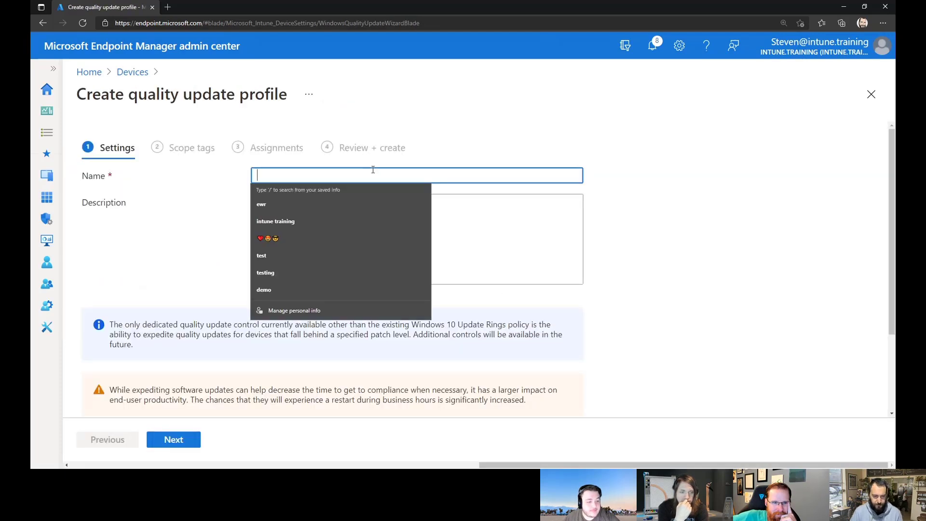
{"action": "type", "text": "asdfa"}
{"action": "key", "text": "BackSpace"}
{"action": "type", "text": "Print O"}
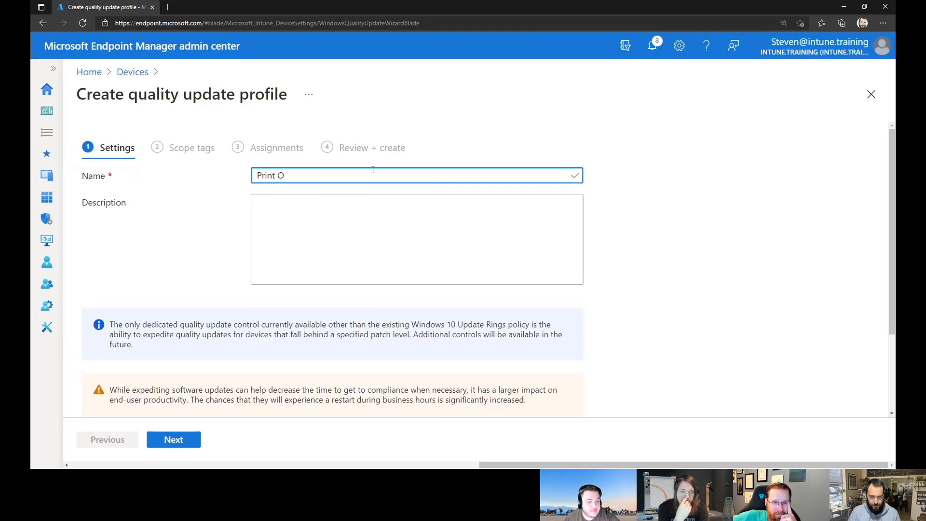
{"action": "type", "text": "ut of Ban"}
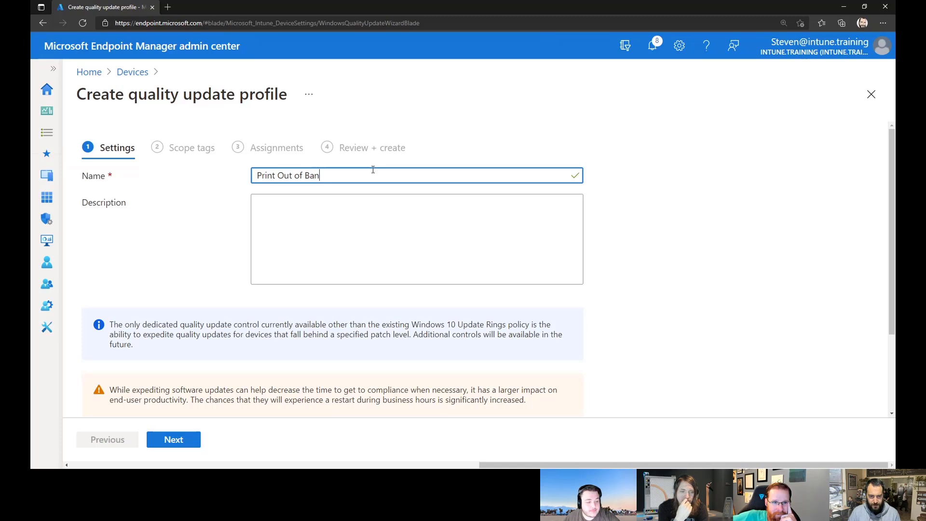
{"action": "type", "text": "d"}
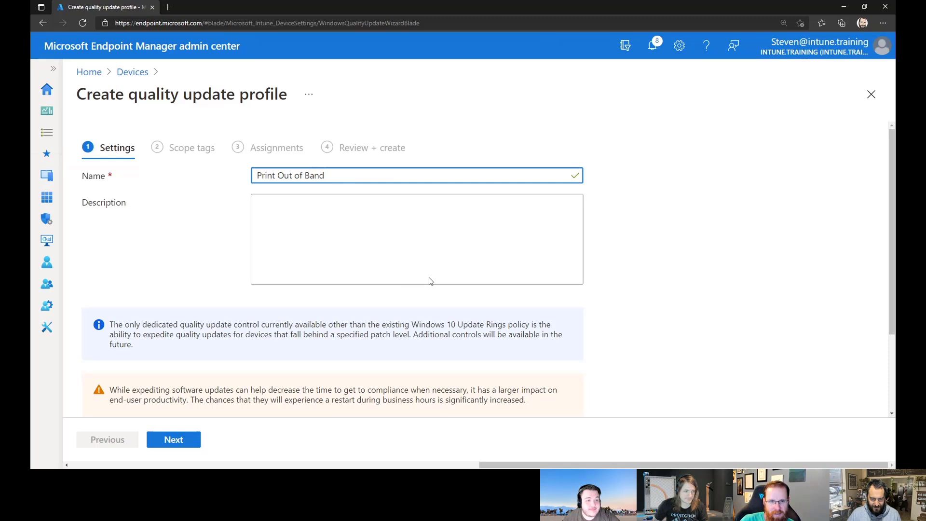
{"action": "type", "text": "👹👺"}
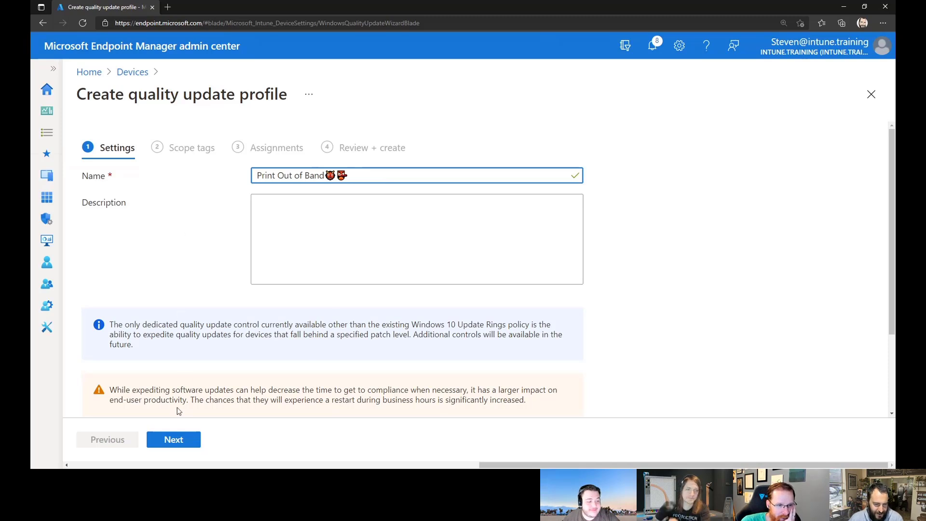
- Highlight the settings info note and the restart-impact warning for emphasis
{"action": "scroll", "coordinate": [331, 367], "scroll_direction": "down", "scroll_amount": 1}
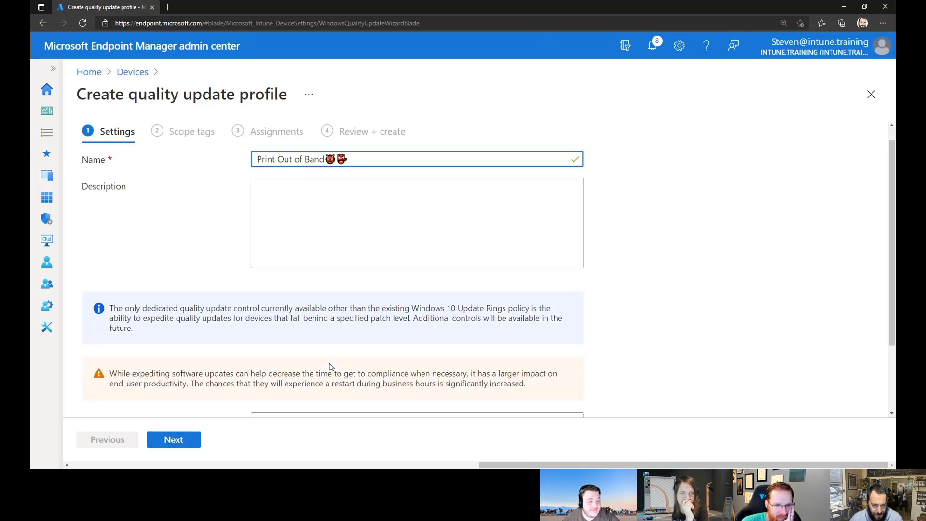
{"action": "scroll", "coordinate": [331, 367], "scroll_direction": "down", "scroll_amount": 2}
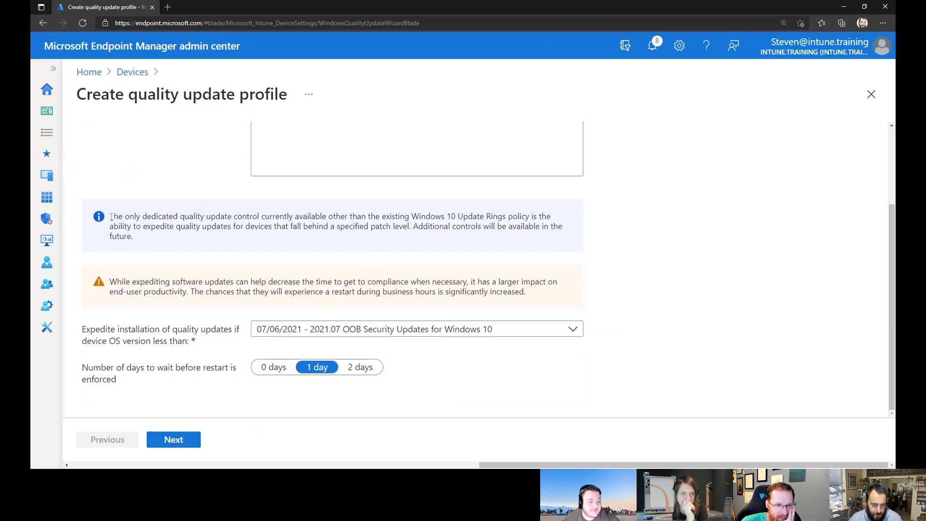
{"action": "left_click_drag", "start_coordinate": [111, 217], "coordinate": [534, 244]}
{"action": "left_click_drag", "start_coordinate": [356, 292], "coordinate": [361, 291]}
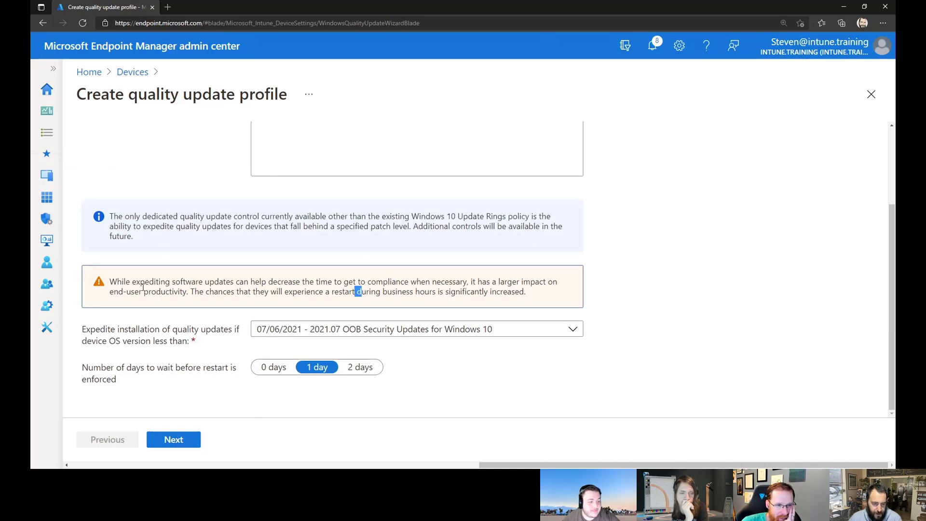
{"action": "left_click_drag", "start_coordinate": [115, 282], "coordinate": [627, 298]}
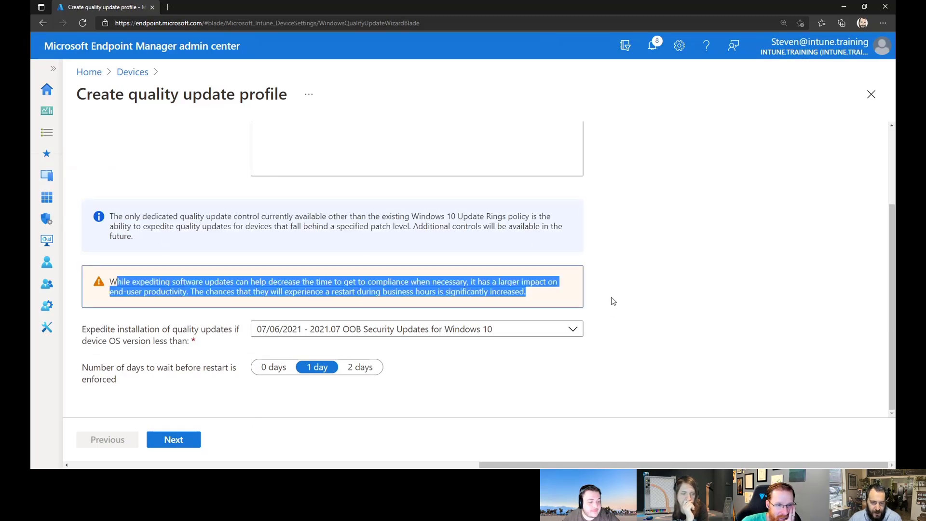
{"action": "left_click", "coordinate": [609, 302]}
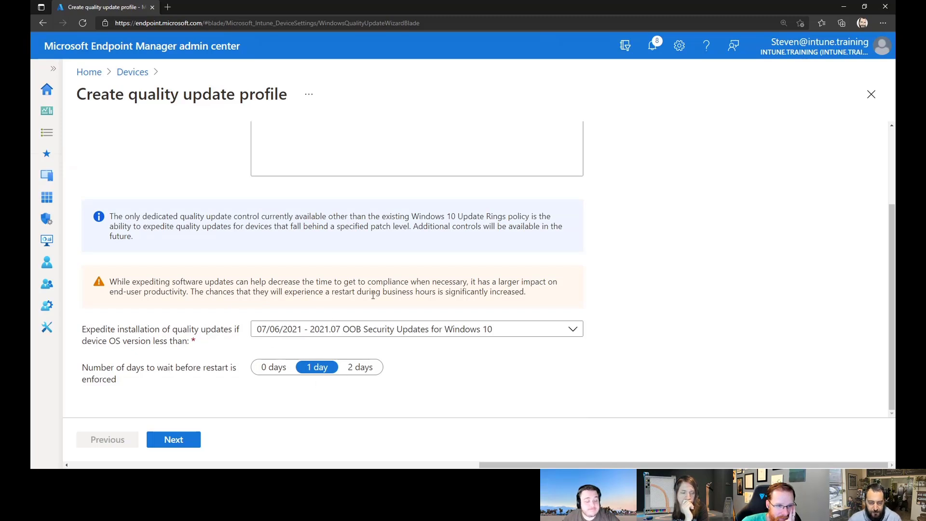
- Keep the 07/06/2021 2021.07 OOB Security Updates threshold and enforce restart after 0 days
{"action": "left_click", "coordinate": [366, 333]}
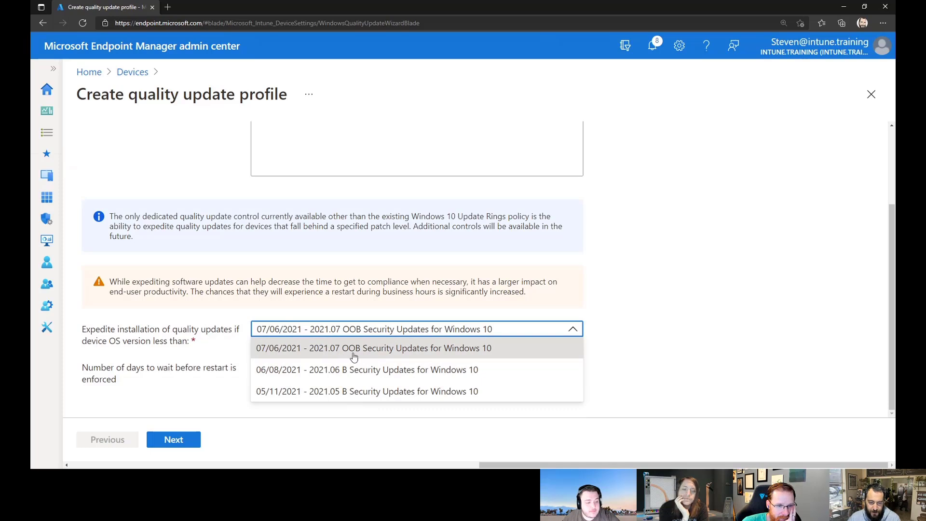
{"action": "left_click", "coordinate": [385, 351]}
{"action": "left_click", "coordinate": [274, 369]}
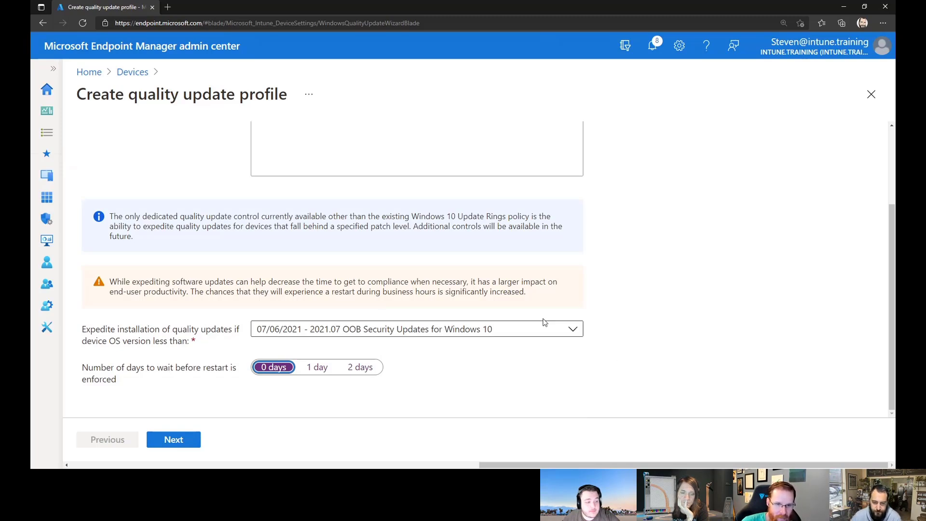
{"action": "left_click", "coordinate": [551, 334]}
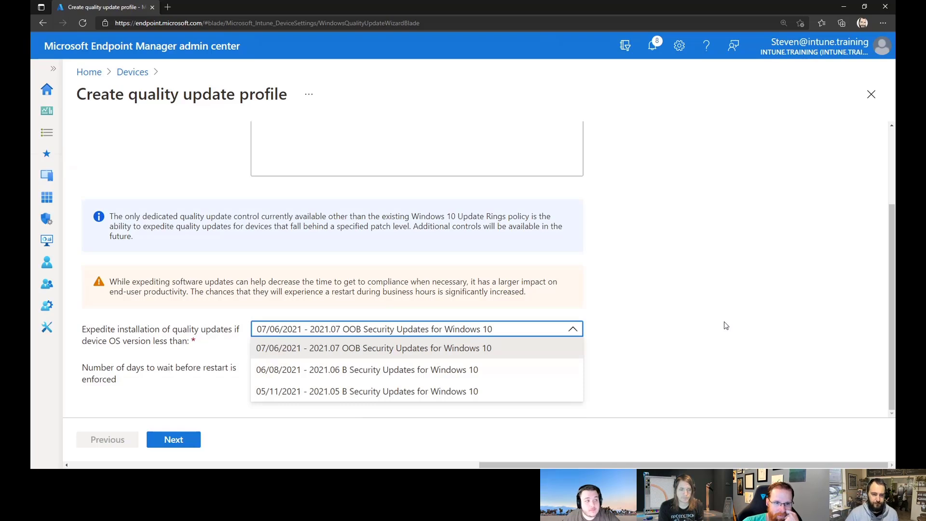
{"action": "left_click", "coordinate": [703, 317]}
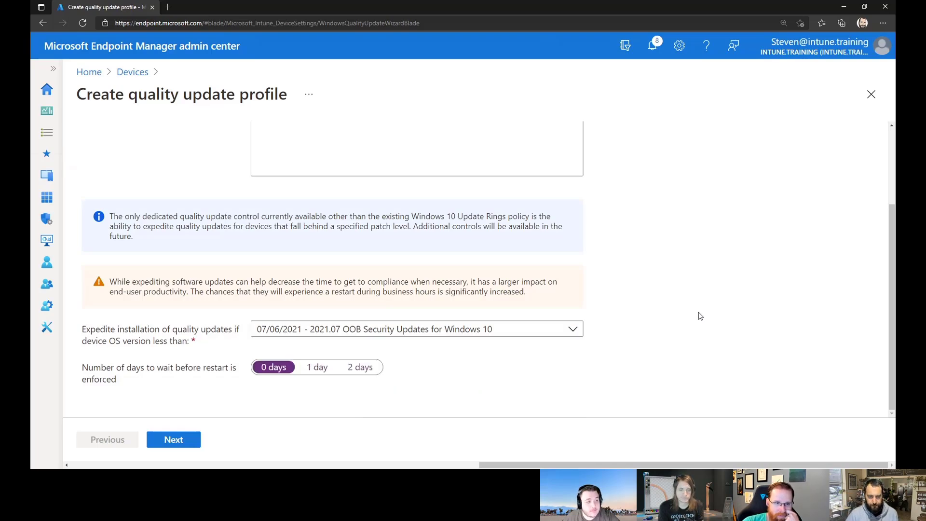
{"action": "scroll", "coordinate": [697, 297], "scroll_direction": "up", "scroll_amount": 3}
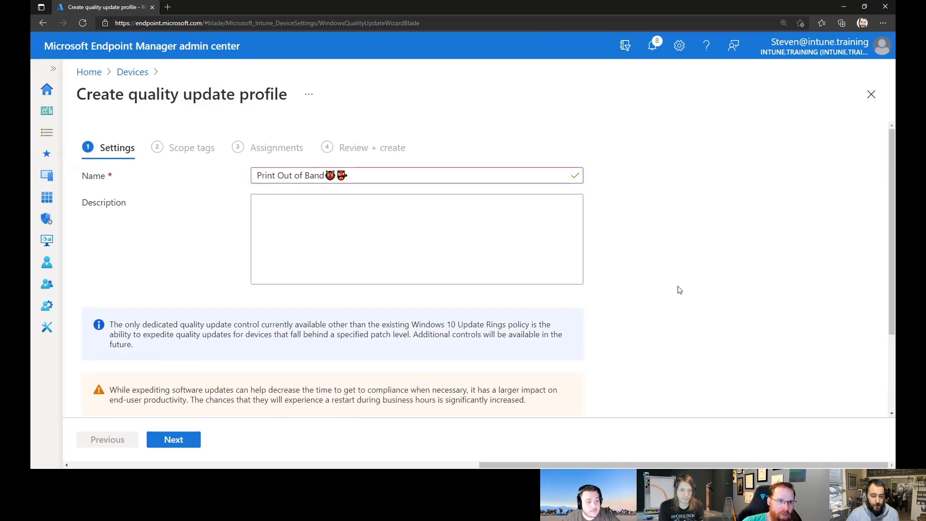
{"action": "scroll", "coordinate": [685, 285], "scroll_direction": "down", "scroll_amount": 2}
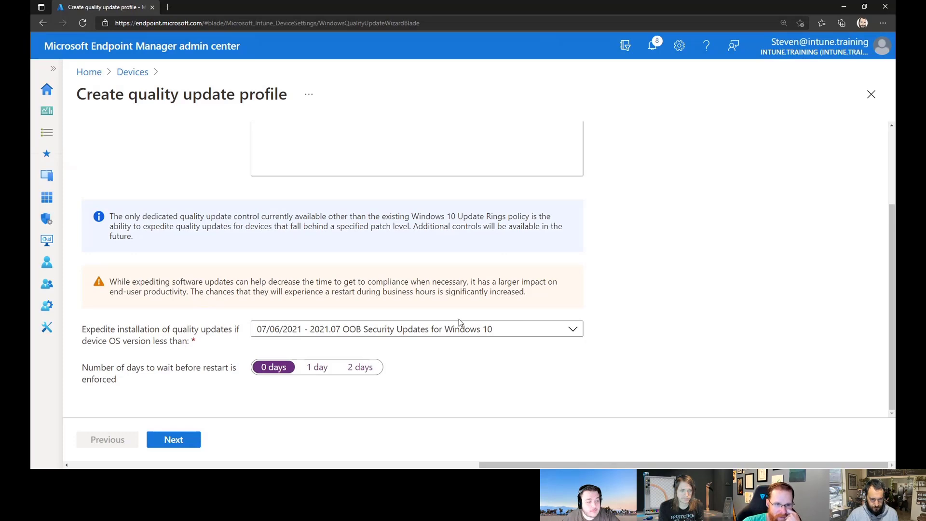
{"action": "scroll", "coordinate": [270, 251], "scroll_direction": "up", "scroll_amount": 2}
{"action": "scroll", "coordinate": [217, 265], "scroll_direction": "down", "scroll_amount": 2}
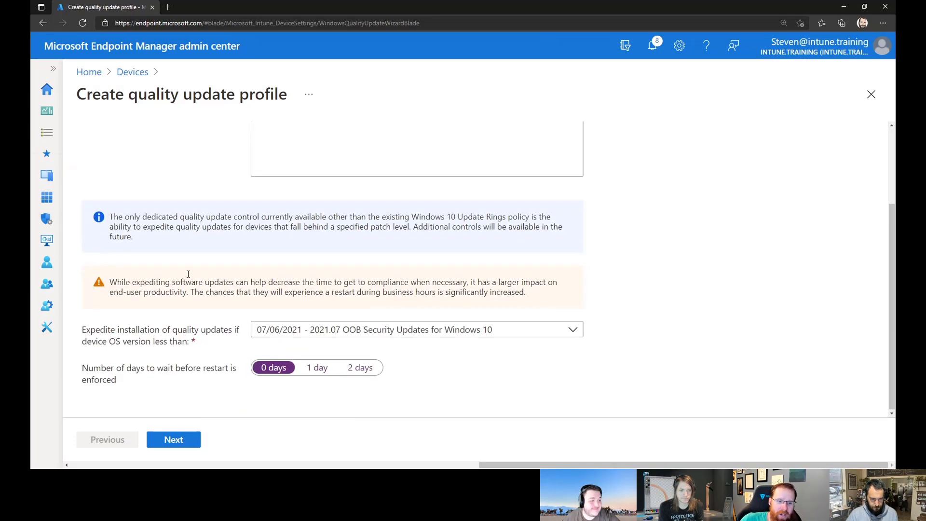
- Skip scope tags and include the App Deploy Example group in the assignments
{"action": "left_click", "coordinate": [183, 444]}
{"action": "left_click", "coordinate": [189, 444]}
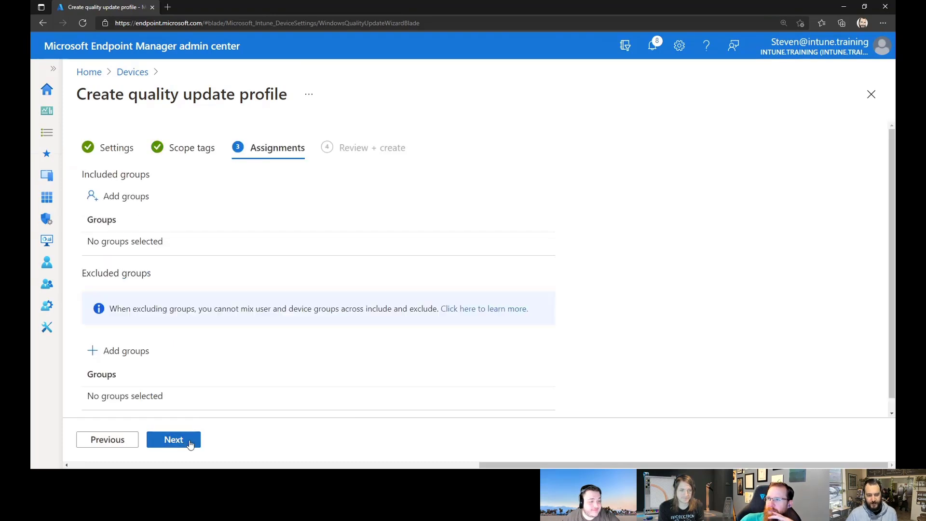
{"action": "left_click", "coordinate": [122, 201]}
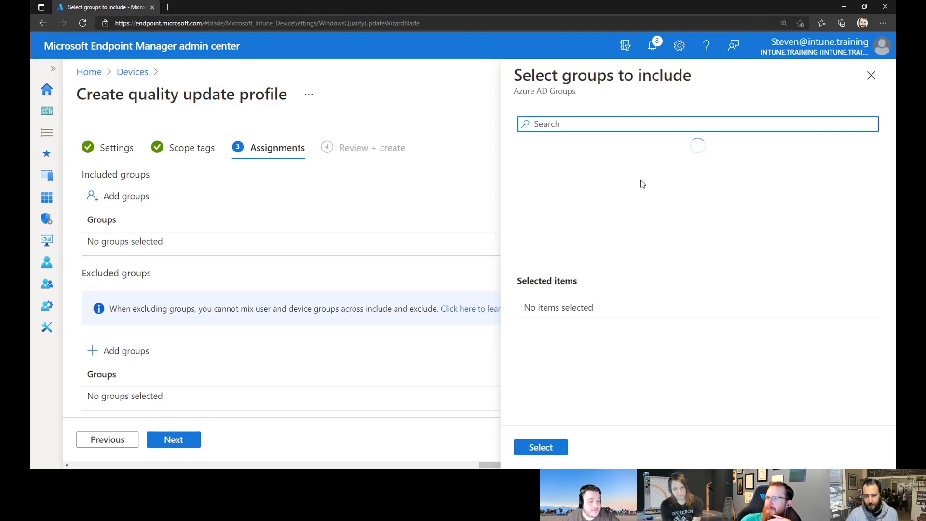
{"action": "scroll", "coordinate": [656, 168], "scroll_direction": "down", "scroll_amount": 2}
{"action": "scroll", "coordinate": [655, 166], "scroll_direction": "up", "scroll_amount": 2}
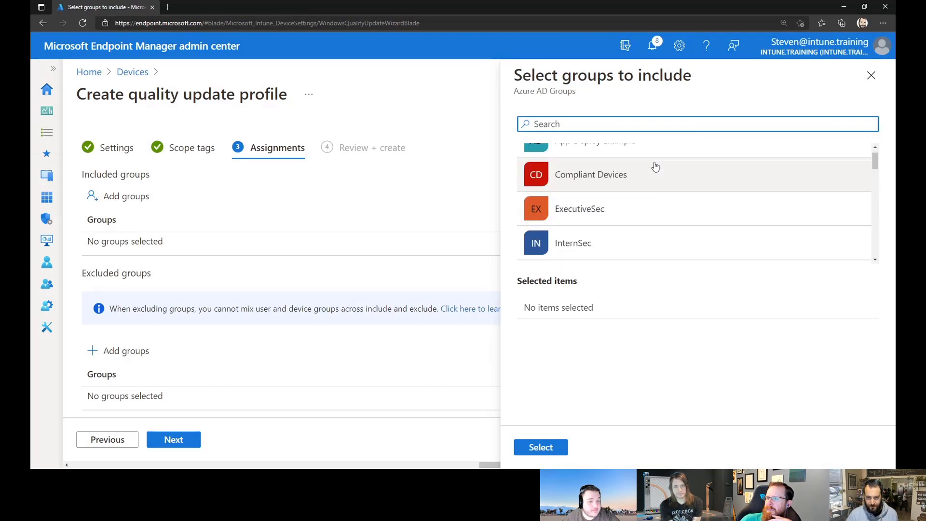
{"action": "scroll", "coordinate": [659, 167], "scroll_direction": "up", "scroll_amount": 1}
{"action": "left_click", "coordinate": [685, 169]}
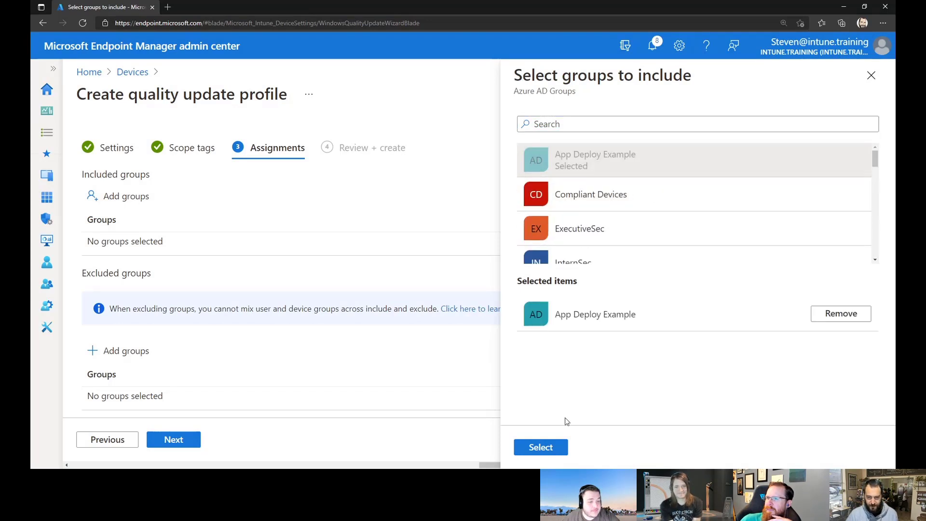
{"action": "left_click", "coordinate": [533, 449]}
- Create the Print Out of Band profile from the review summary
{"action": "left_click", "coordinate": [174, 439]}
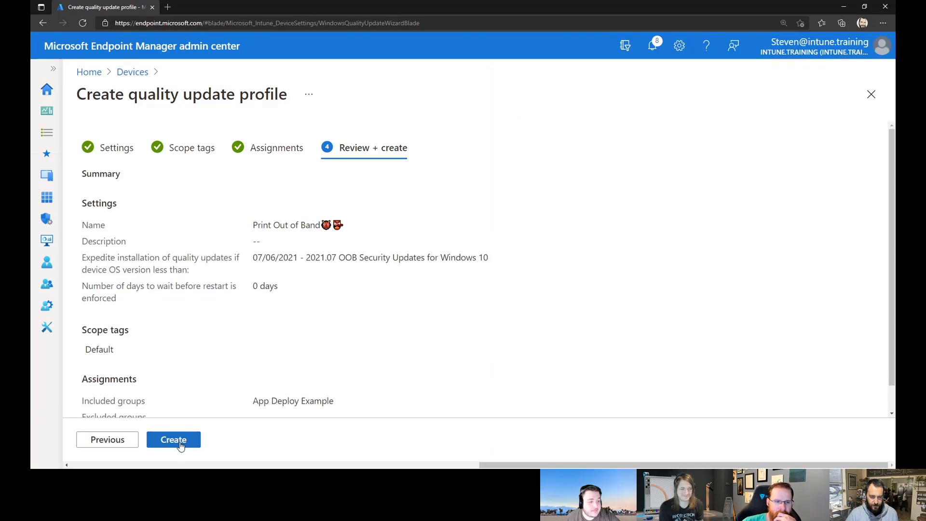
{"action": "left_click", "coordinate": [181, 446]}
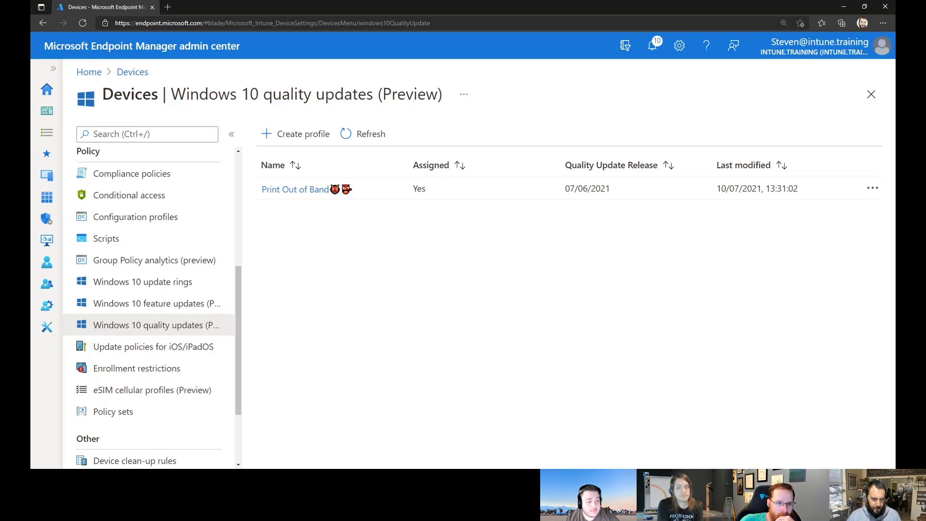
- Go to Reports and open the Windows updates (preview) report
{"action": "scroll", "coordinate": [124, 317], "scroll_direction": "down", "scroll_amount": 2}
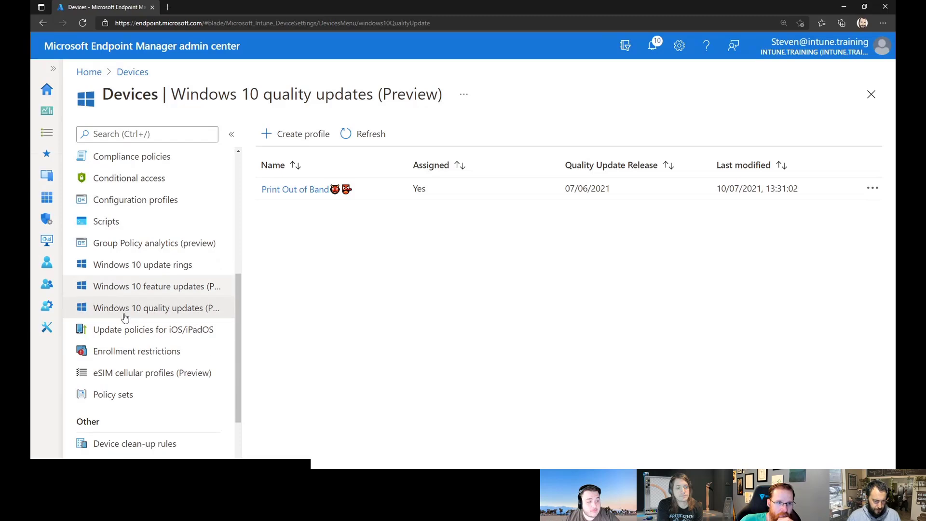
{"action": "left_click", "coordinate": [46, 244]}
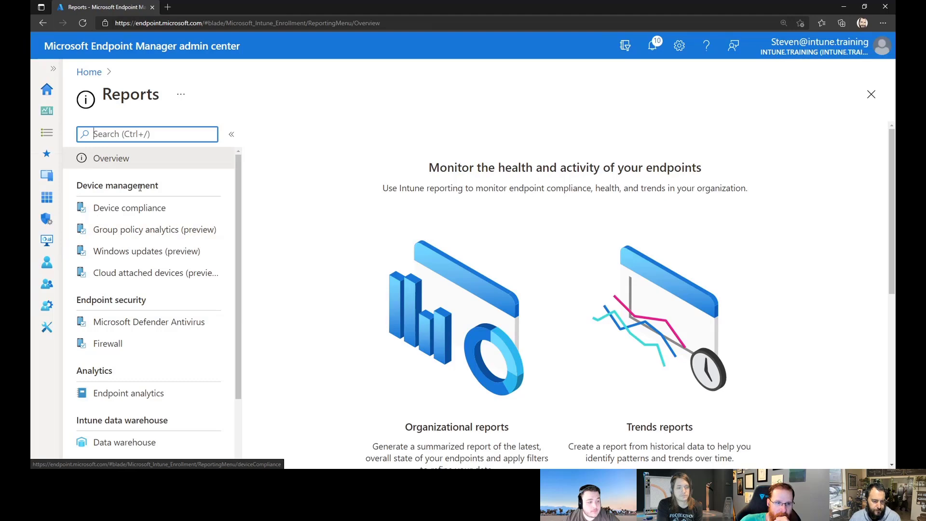
{"action": "scroll", "coordinate": [160, 225], "scroll_direction": "down", "scroll_amount": 2}
{"action": "scroll", "coordinate": [161, 222], "scroll_direction": "up", "scroll_amount": 2}
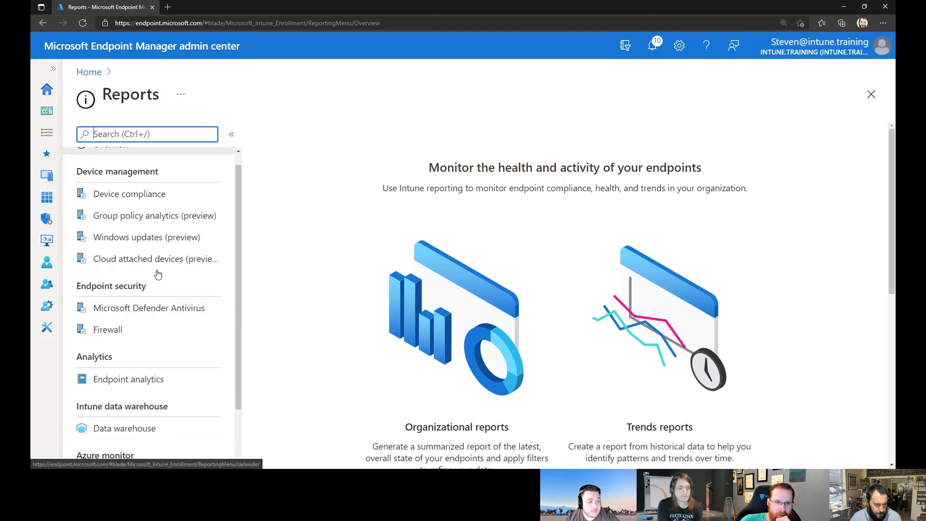
{"action": "left_click", "coordinate": [154, 252]}
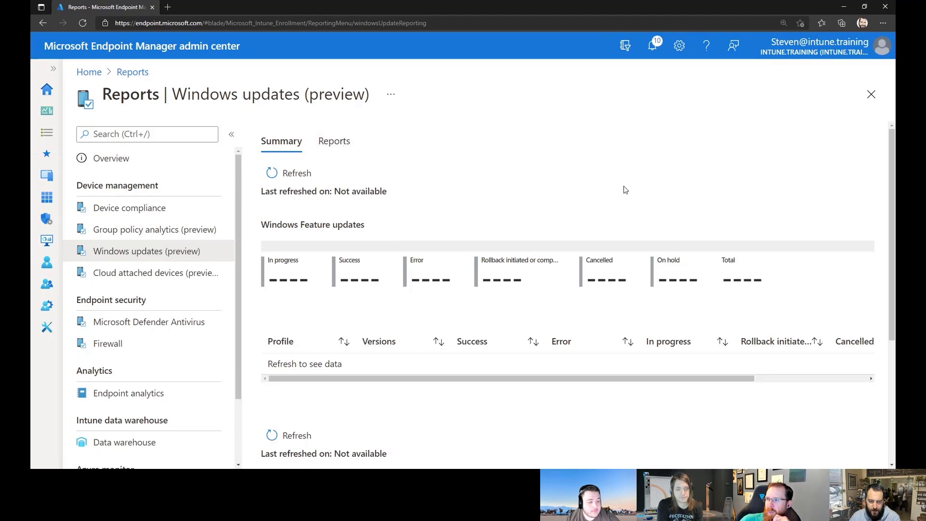
- Refresh the expedited quality updates and Windows update summaries, then list the available reports
{"action": "scroll", "coordinate": [594, 232], "scroll_direction": "down", "scroll_amount": 4}
{"action": "scroll", "coordinate": [539, 258], "scroll_direction": "up", "scroll_amount": 4}
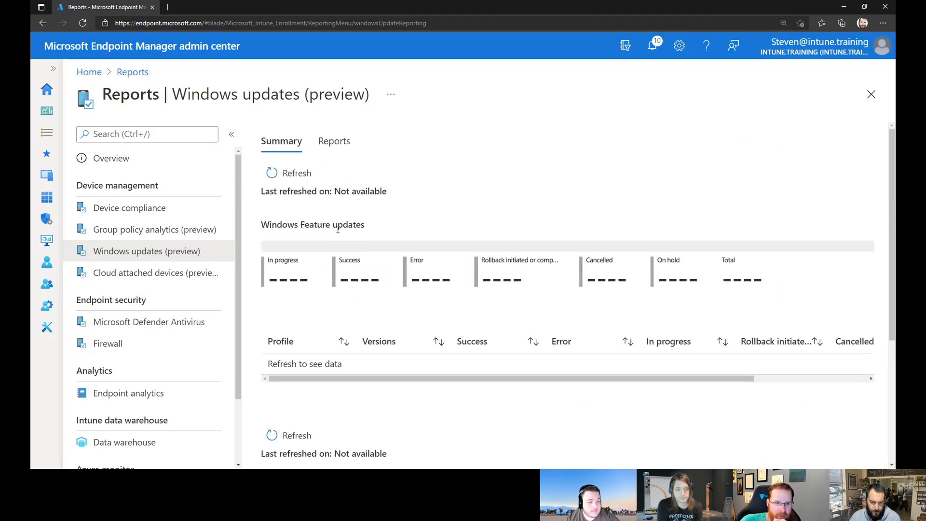
{"action": "scroll", "coordinate": [311, 229], "scroll_direction": "down", "scroll_amount": 4}
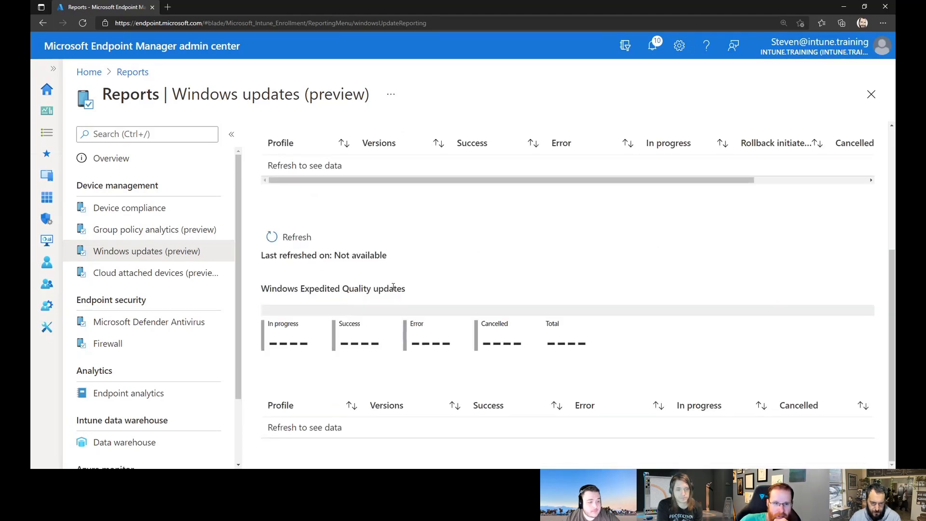
{"action": "left_click_drag", "start_coordinate": [406, 289], "coordinate": [268, 237]}
{"action": "left_click", "coordinate": [289, 236]}
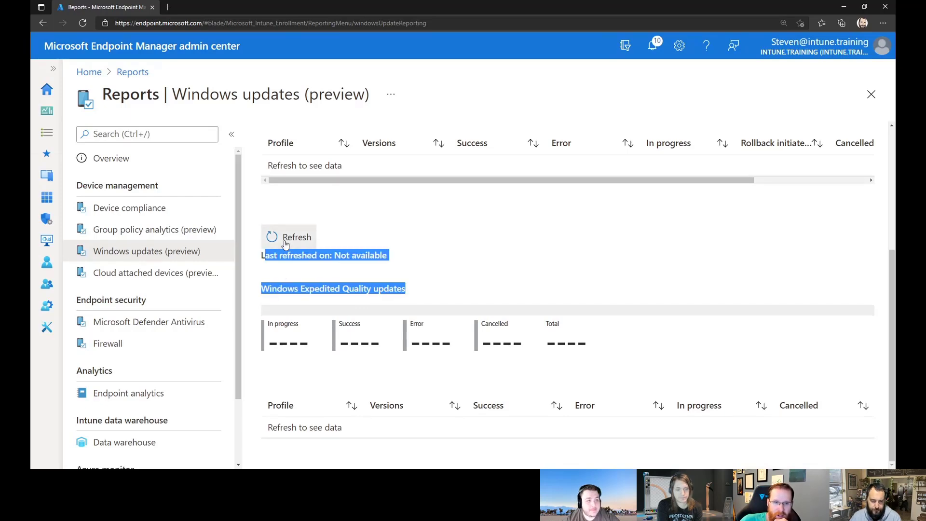
{"action": "scroll", "coordinate": [366, 208], "scroll_direction": "up", "scroll_amount": 4}
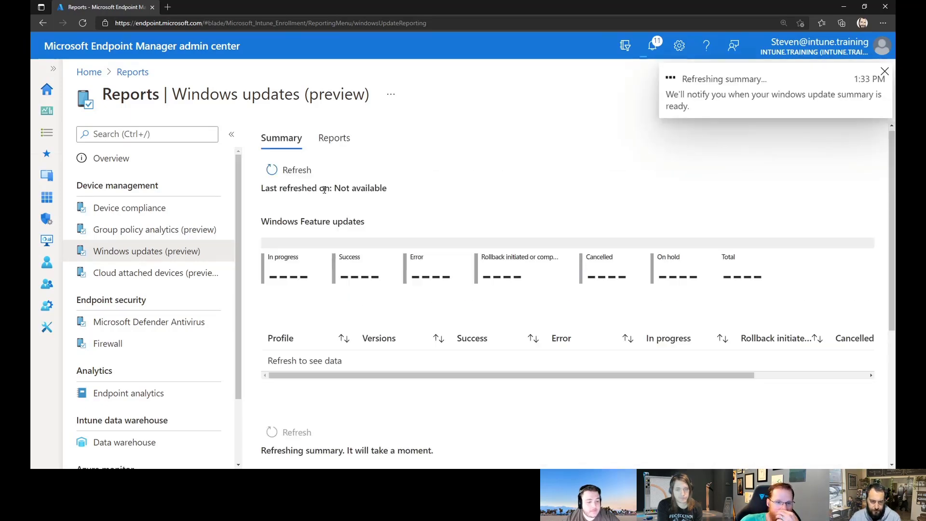
{"action": "left_click", "coordinate": [286, 175]}
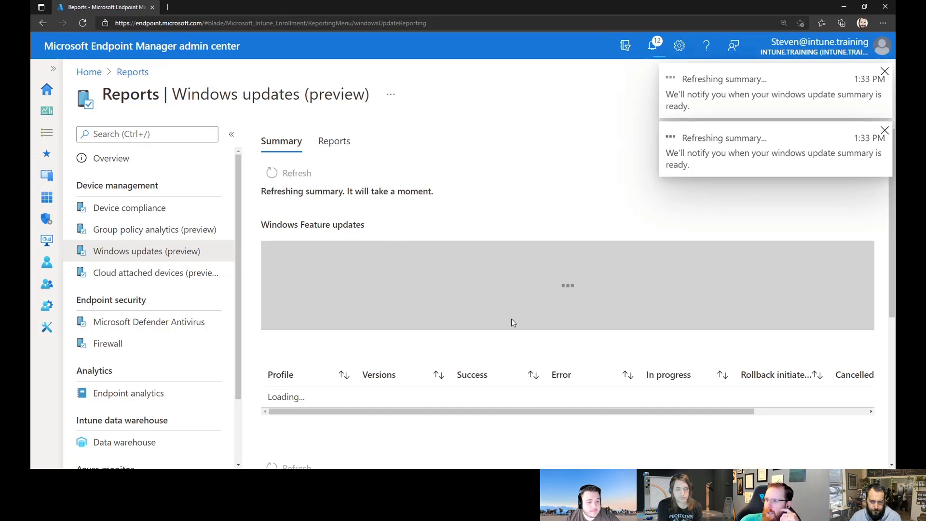
{"action": "left_click", "coordinate": [334, 141]}
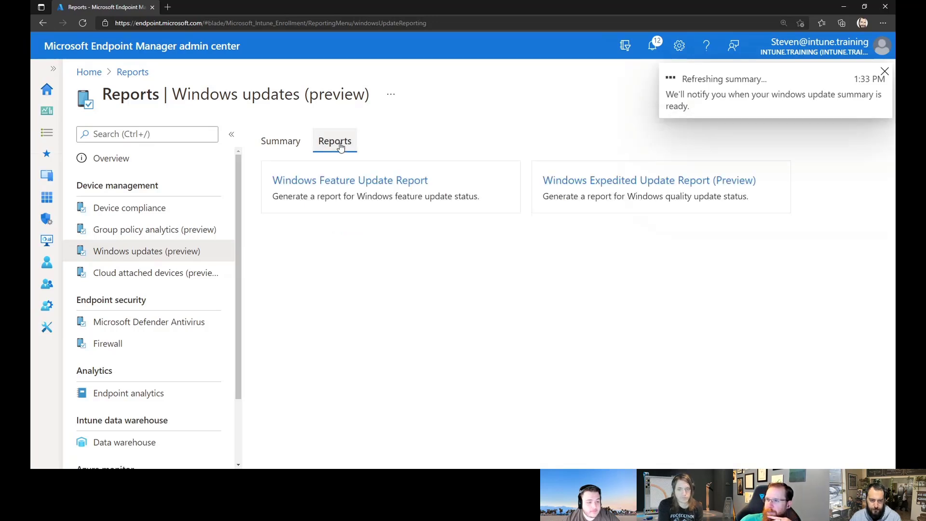
- Open the Windows Expedited Update Report, find no expedited profiles to select, and return Home
{"action": "left_click", "coordinate": [597, 196]}
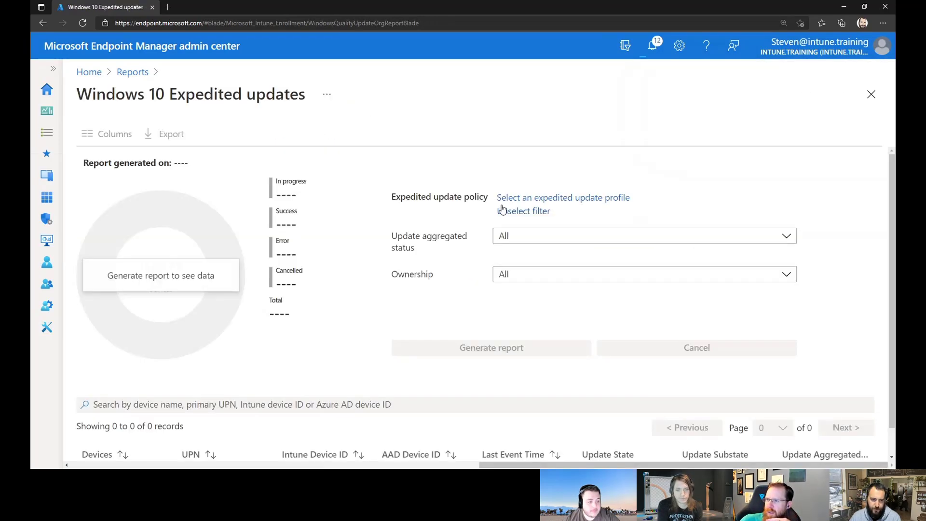
{"action": "left_click", "coordinate": [579, 236]}
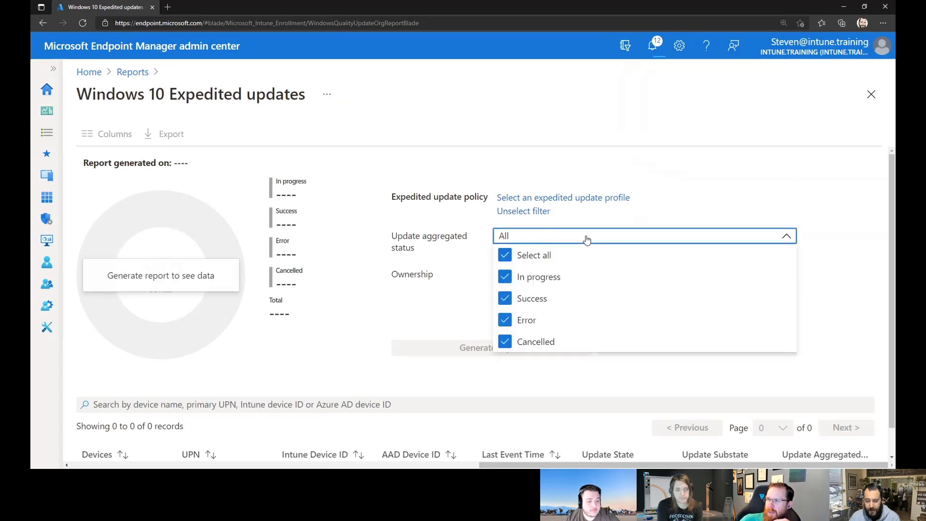
{"action": "left_click", "coordinate": [585, 236]}
{"action": "left_click", "coordinate": [558, 200]}
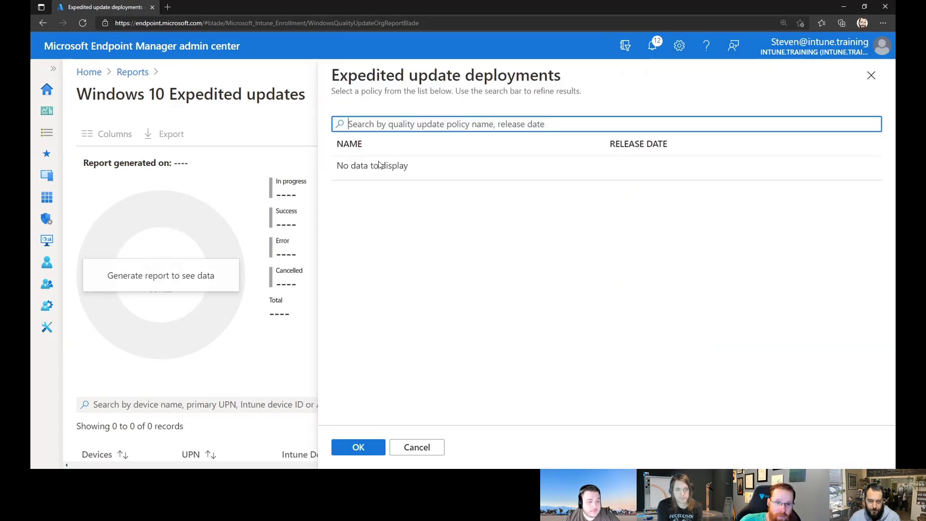
{"action": "left_click", "coordinate": [885, 71]}
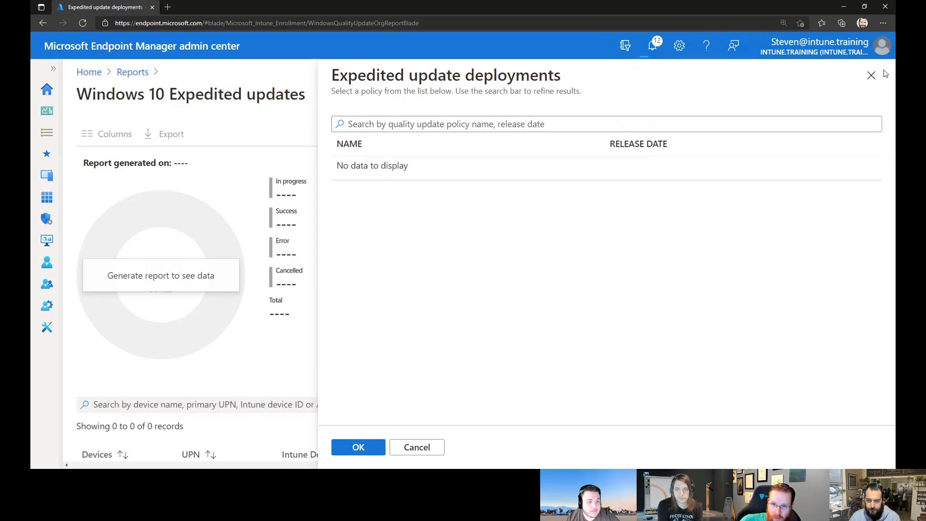
{"action": "left_click", "coordinate": [870, 76]}
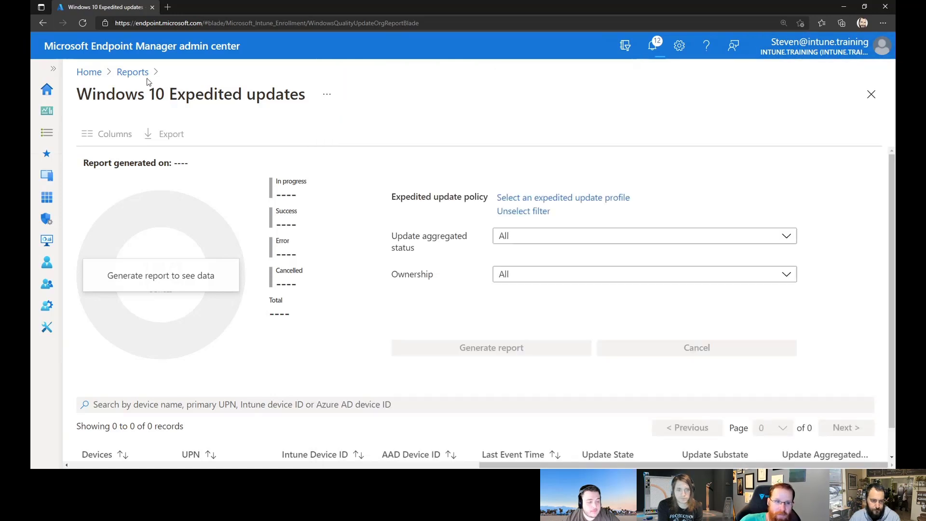
{"action": "left_click", "coordinate": [91, 77]}
- Open the Feature update failures (Preview) report under Devices > Monitor
{"action": "left_click", "coordinate": [47, 175]}
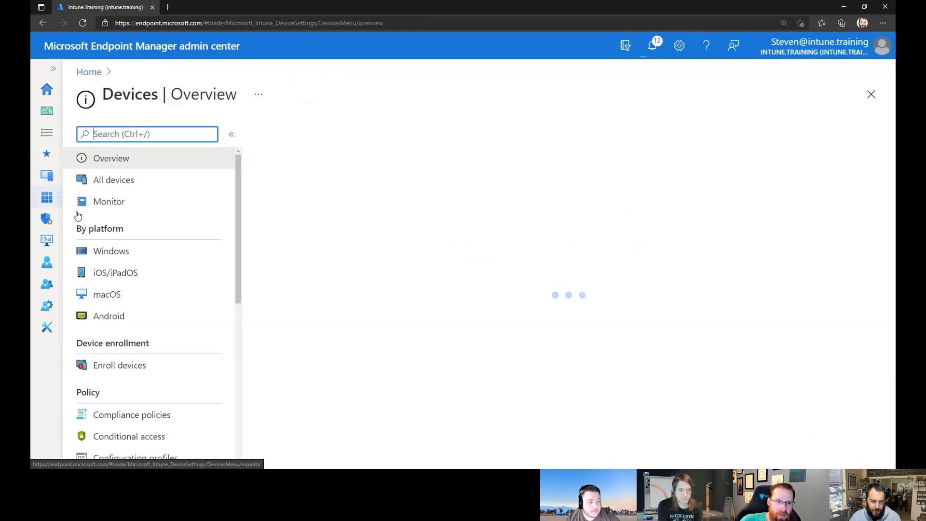
{"action": "left_click", "coordinate": [123, 201]}
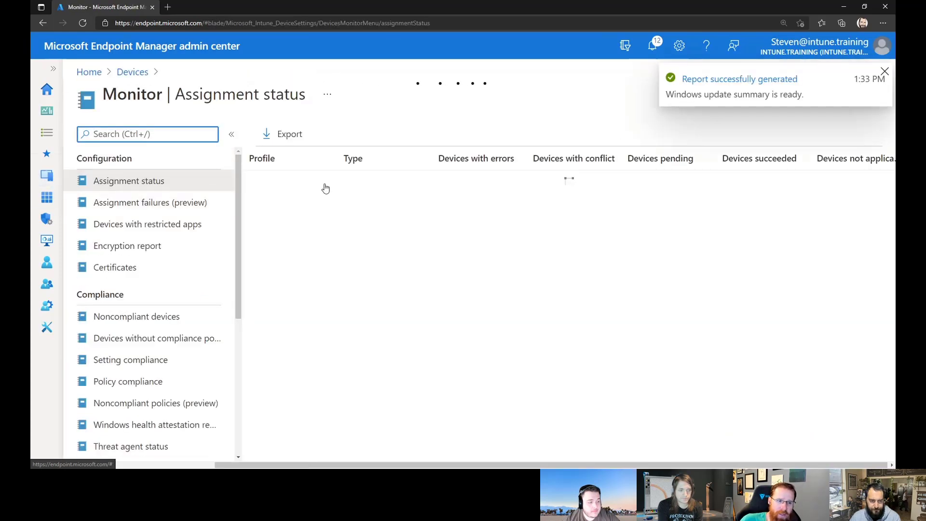
{"action": "scroll", "coordinate": [181, 230], "scroll_direction": "down", "scroll_amount": 4}
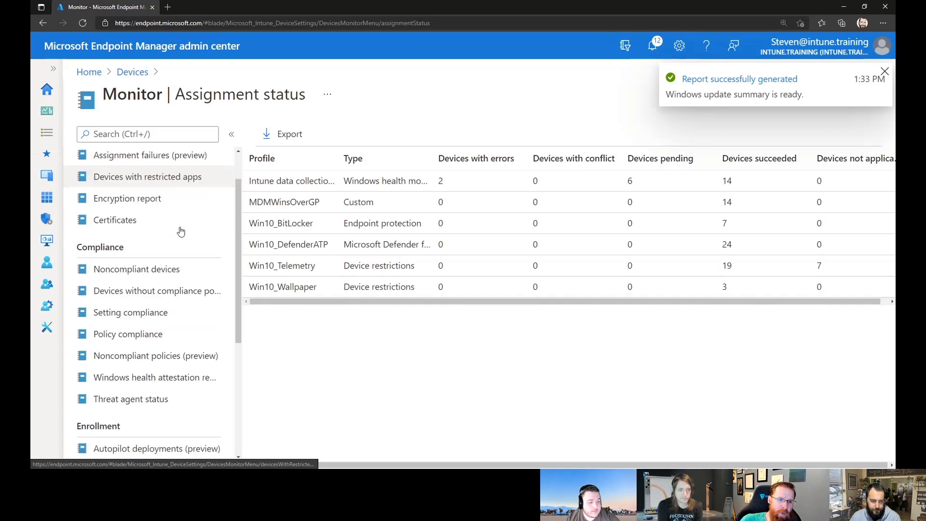
{"action": "scroll", "coordinate": [182, 230], "scroll_direction": "down", "scroll_amount": 2}
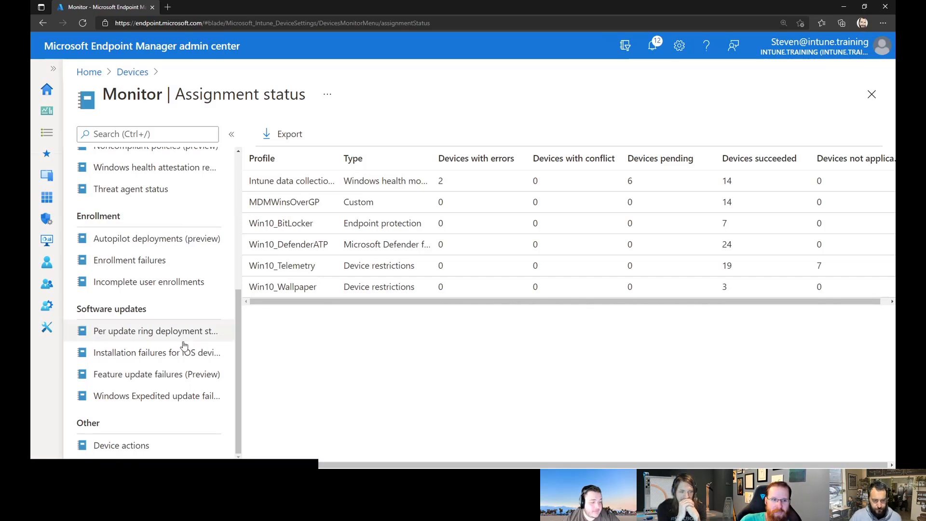
{"action": "left_click", "coordinate": [167, 376]}
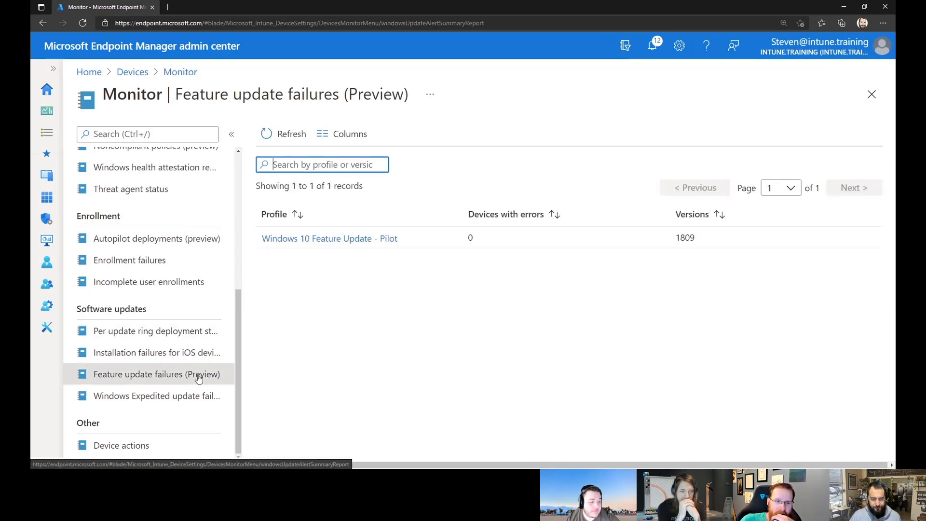
- Open the Windows Expedited update failures (Preview) report and search its empty results
{"action": "left_click", "coordinate": [188, 403]}
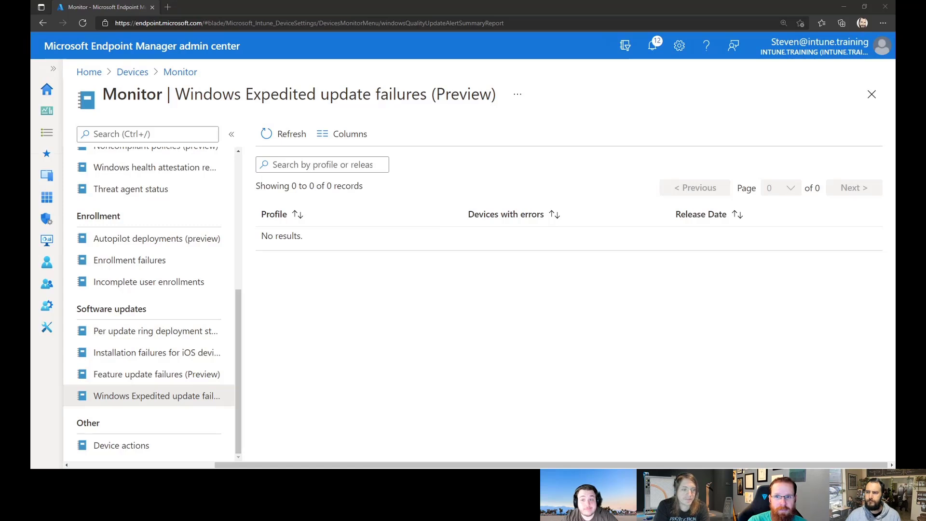
{"action": "left_click", "coordinate": [322, 165]}
{"action": "key", "text": "alt+Tab"}
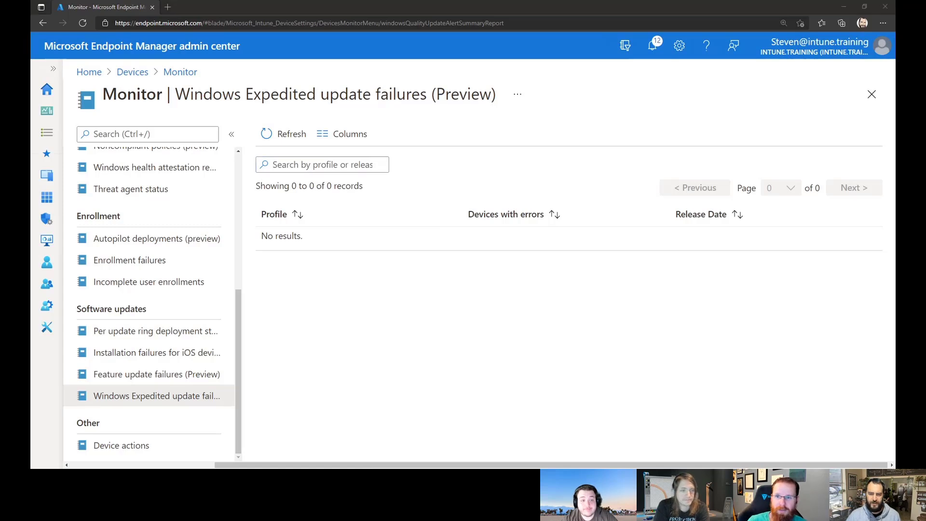